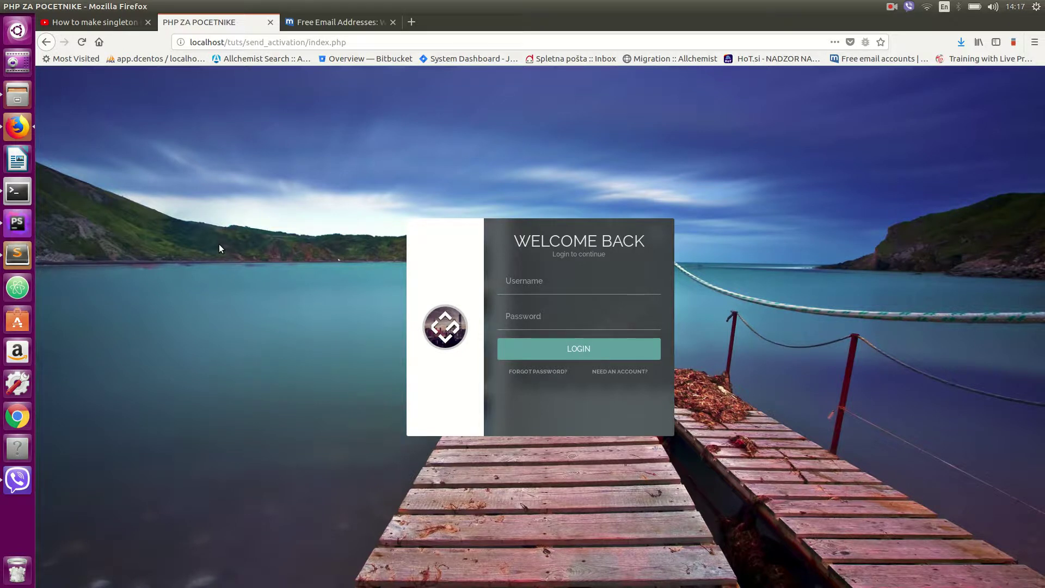
left_click(76, 24)
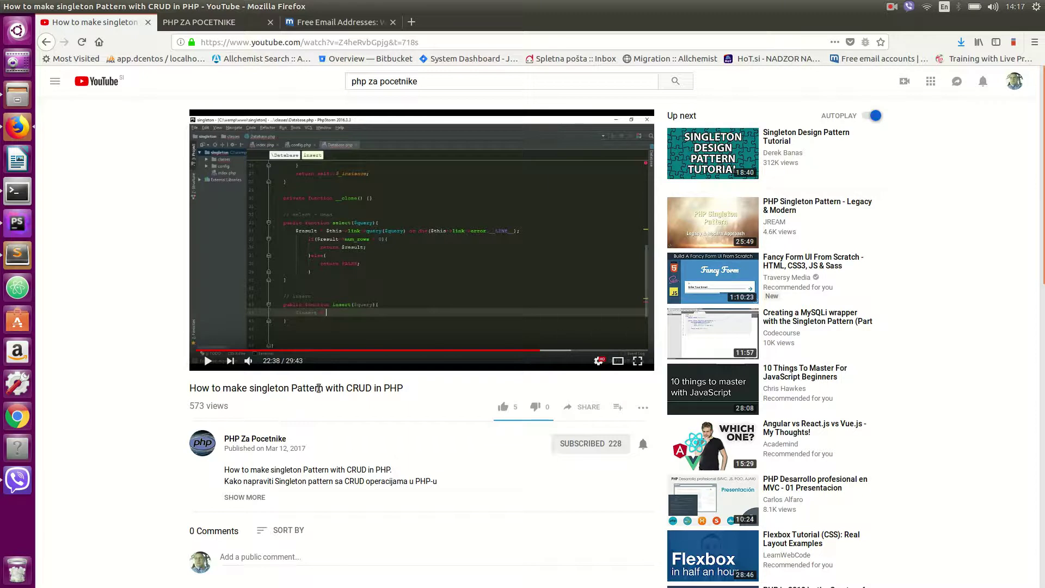
left_click_drag(335, 389, 362, 388)
left_click(362, 389)
left_click(255, 438)
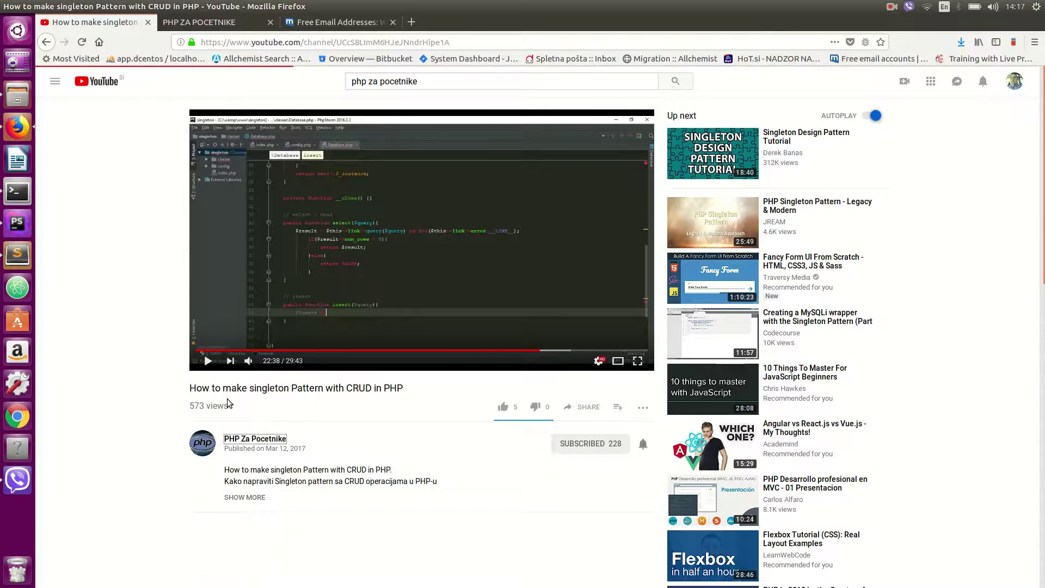
left_click(341, 313)
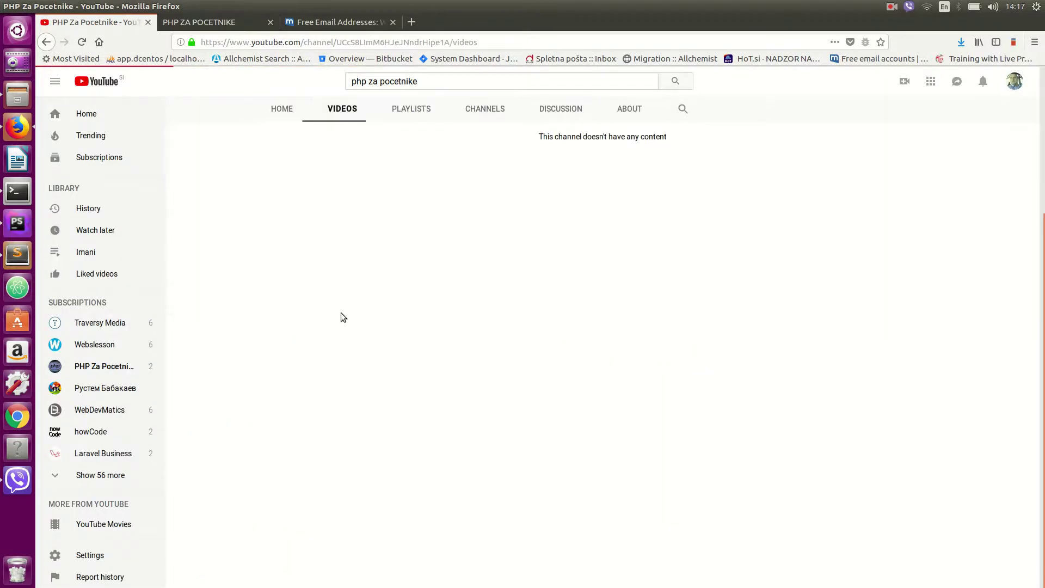
scroll(281, 317, "down", 2)
scroll(280, 318, "down", 3)
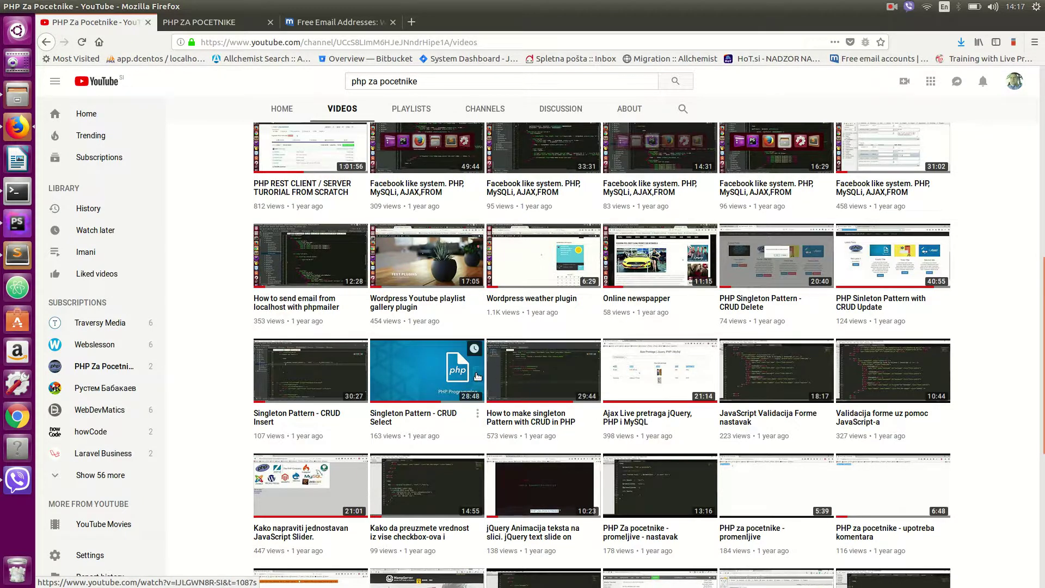
scroll(433, 381, "up", 8)
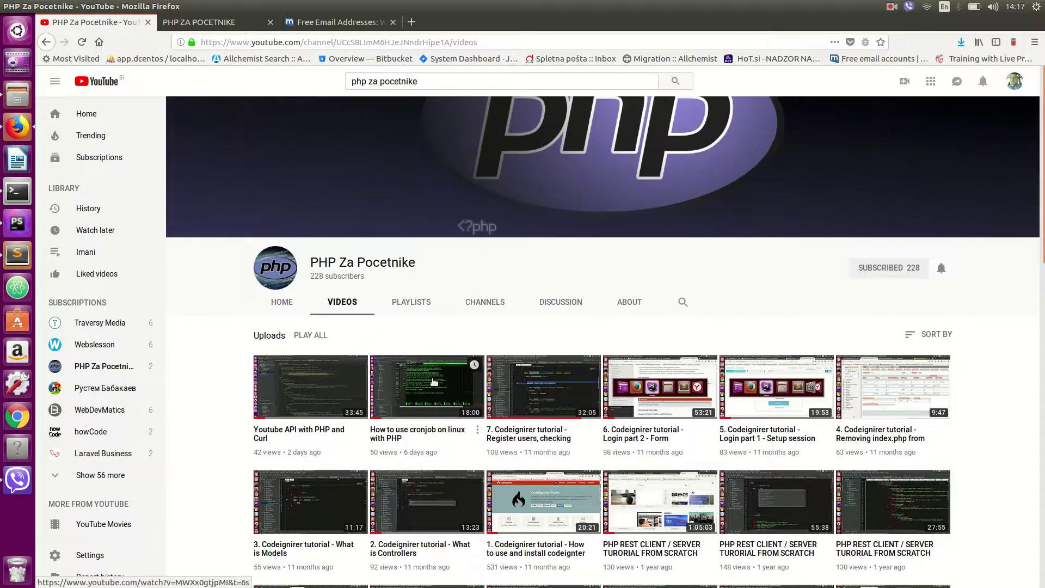
scroll(433, 380, "down", 5)
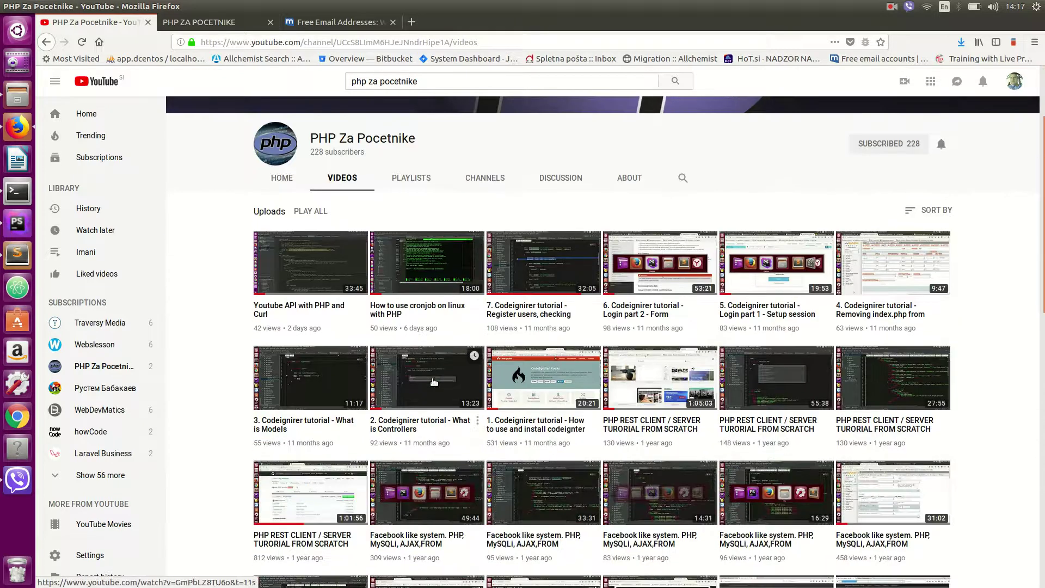
scroll(434, 381, "down", 2)
scroll(436, 381, "up", 5)
scroll(439, 382, "up", 3)
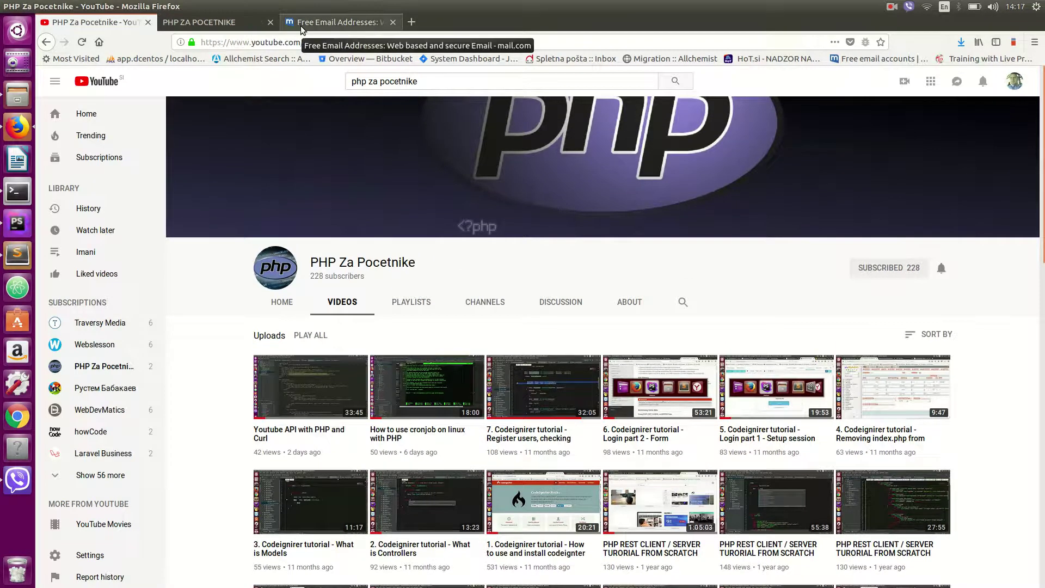
left_click(248, 22)
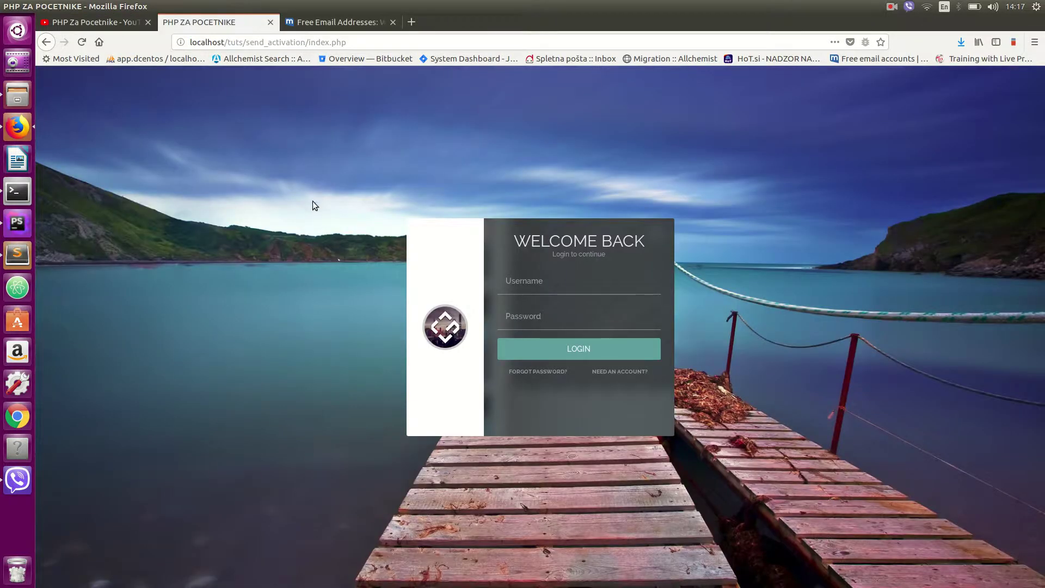
left_click(87, 21)
scroll(308, 249, "down", 5)
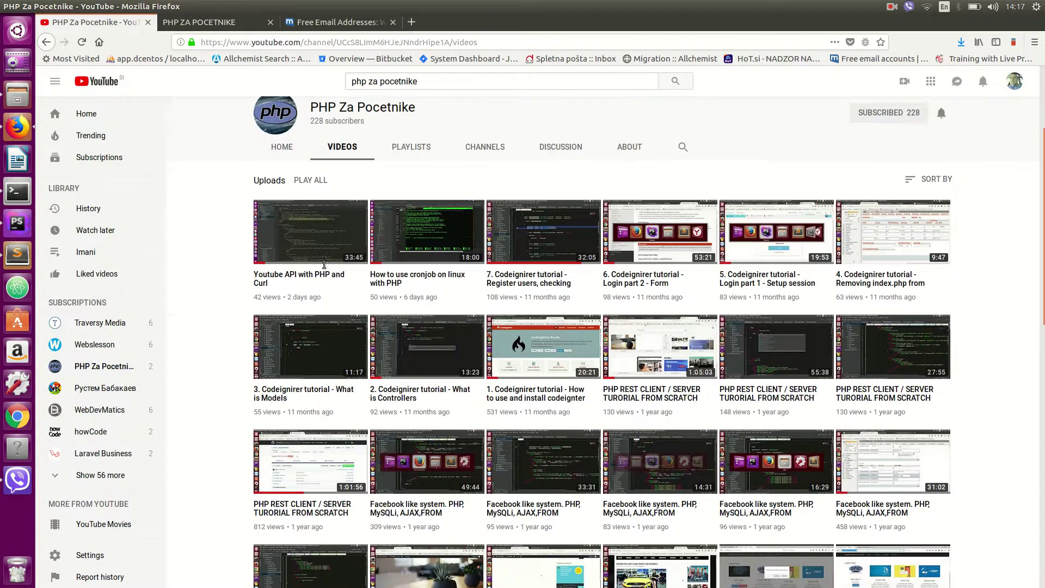
scroll(233, 321, "down", 2)
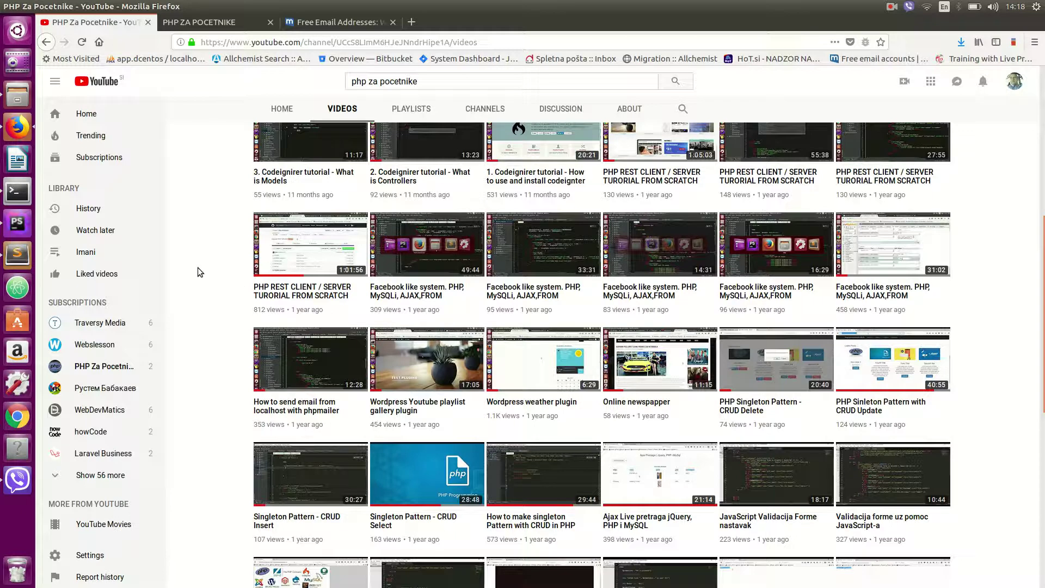
left_click(199, 21)
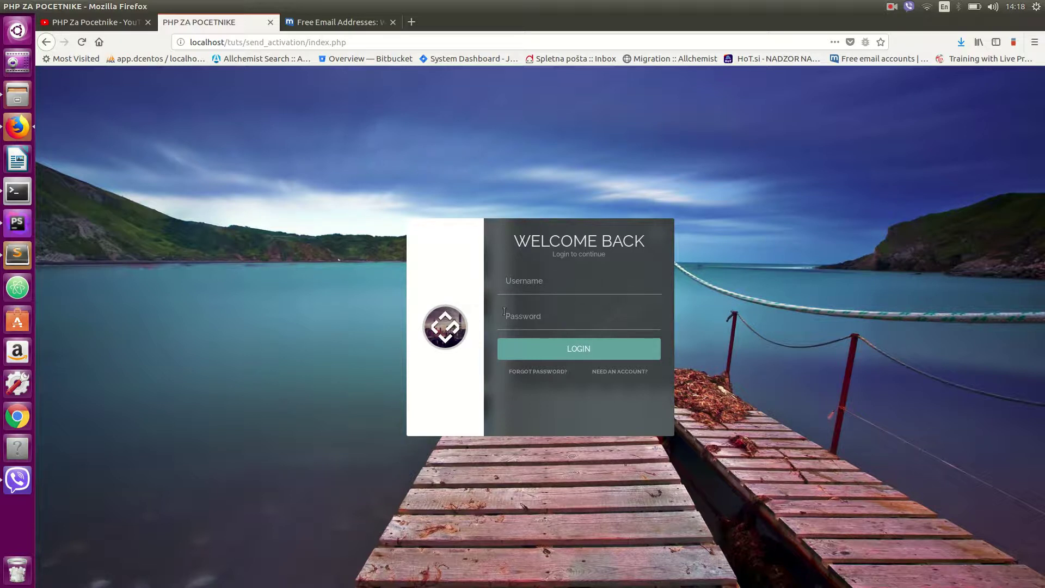
- Browse the forgot-password, registration and why-register views, then return to the login form
left_click(525, 373)
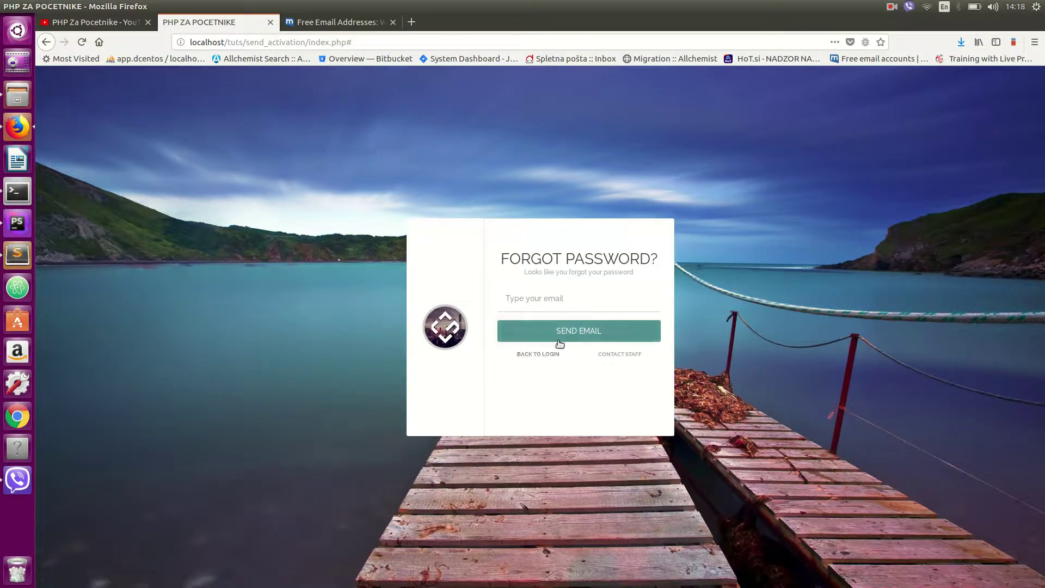
left_click(540, 355)
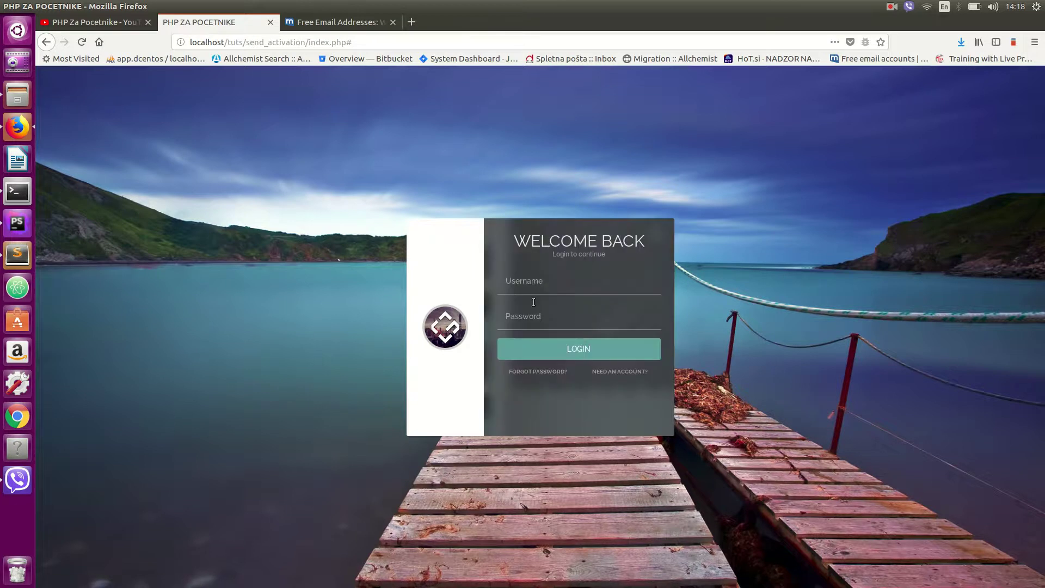
left_click(598, 372)
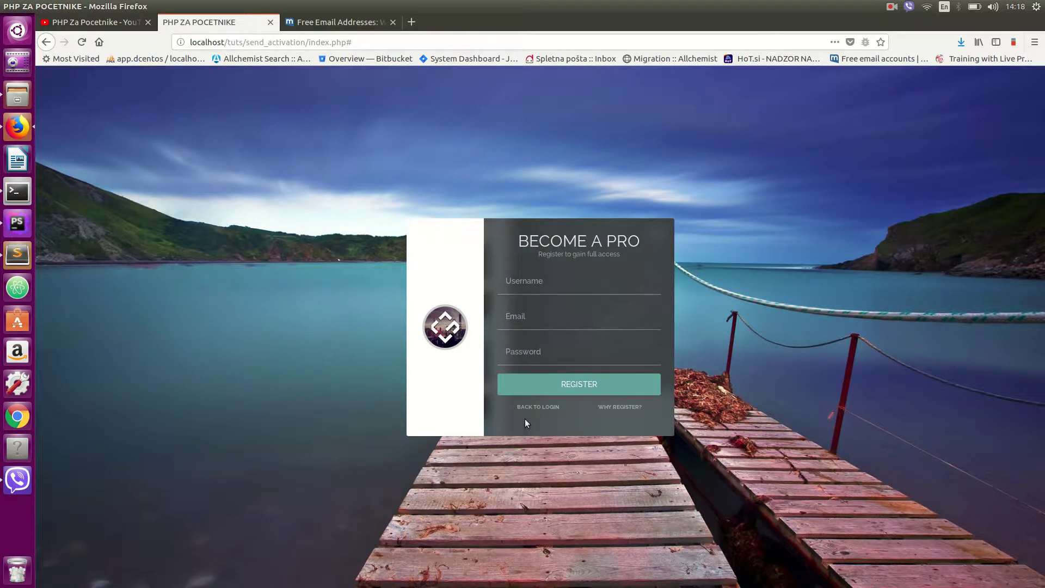
left_click(615, 407)
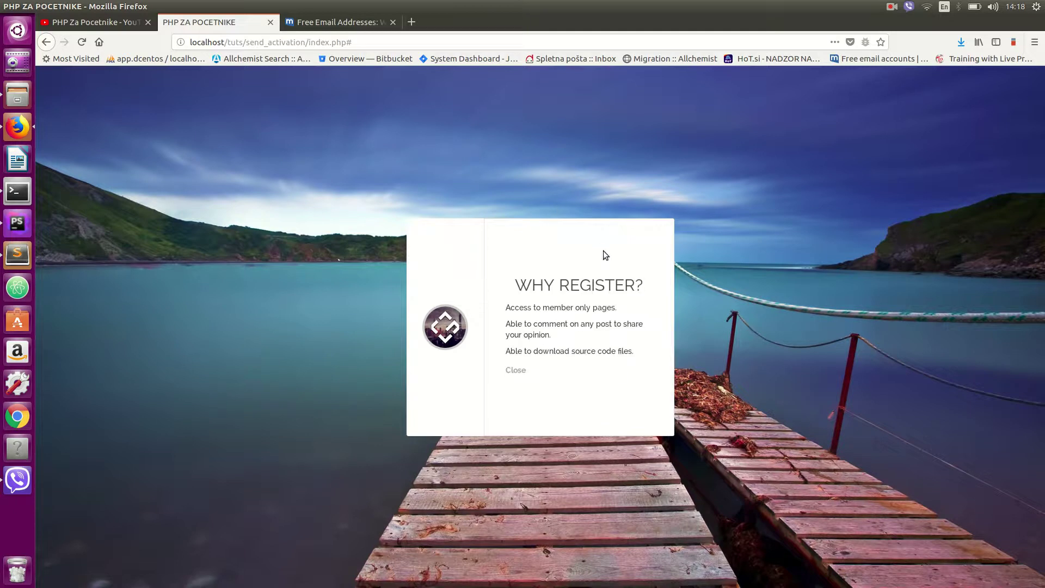
left_click(519, 375)
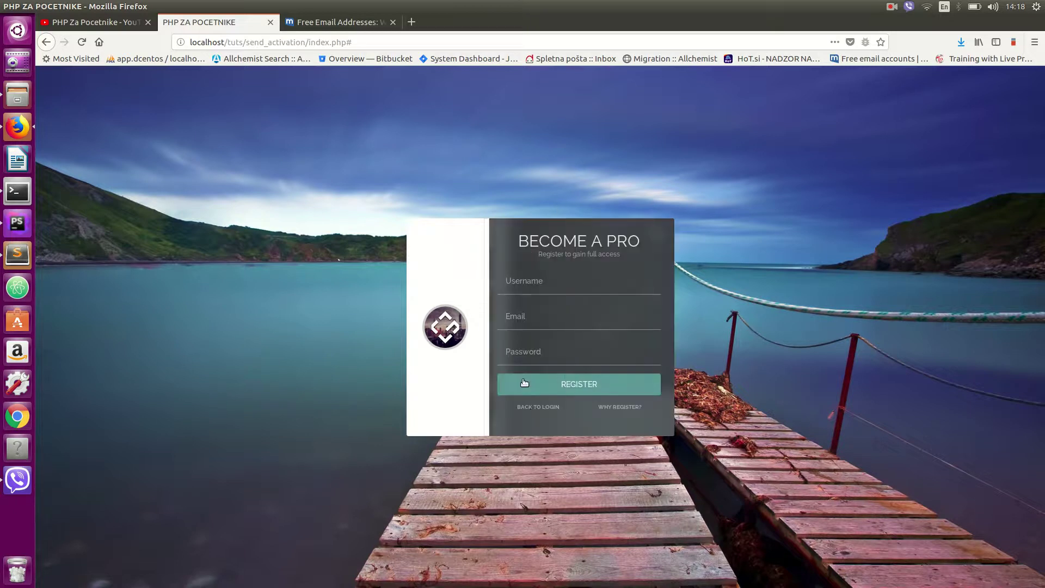
left_click(533, 409)
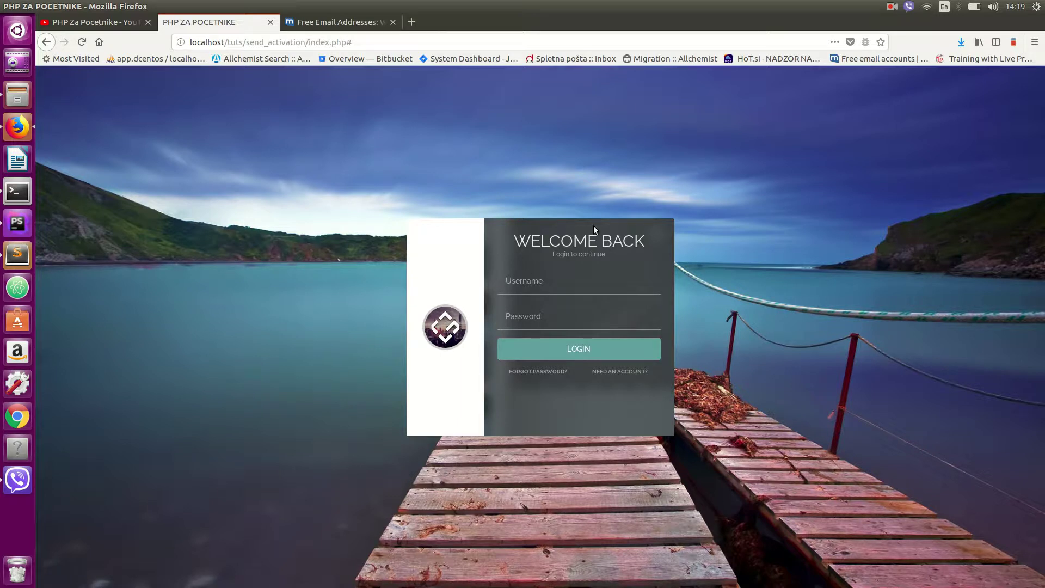
- Submit registration with the saved username and e-mail and an edited password, getting 'Email already exist'
left_click(620, 372)
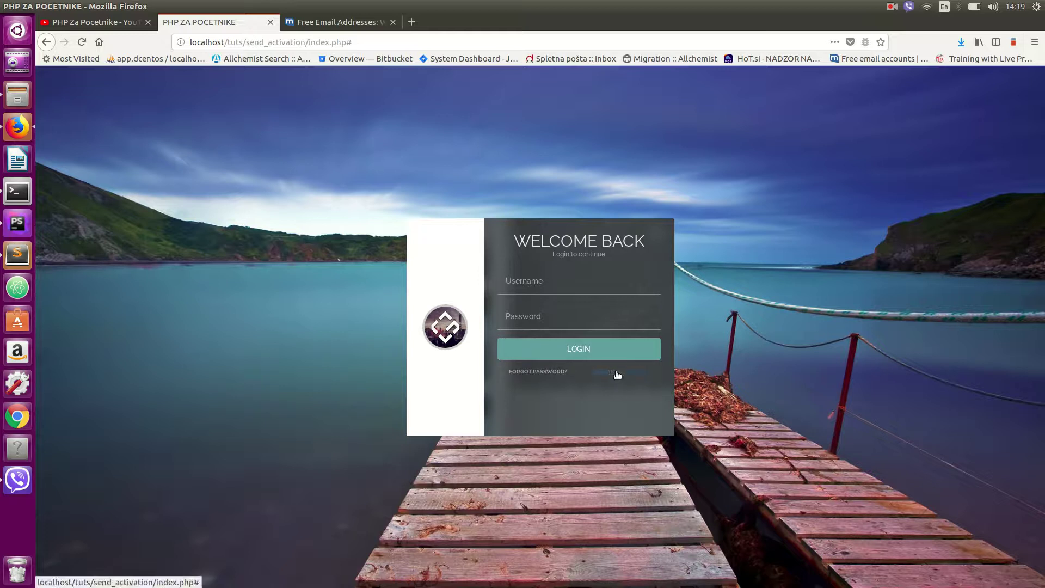
left_click(532, 282)
left_click(531, 323)
left_click(532, 322)
left_click(533, 349)
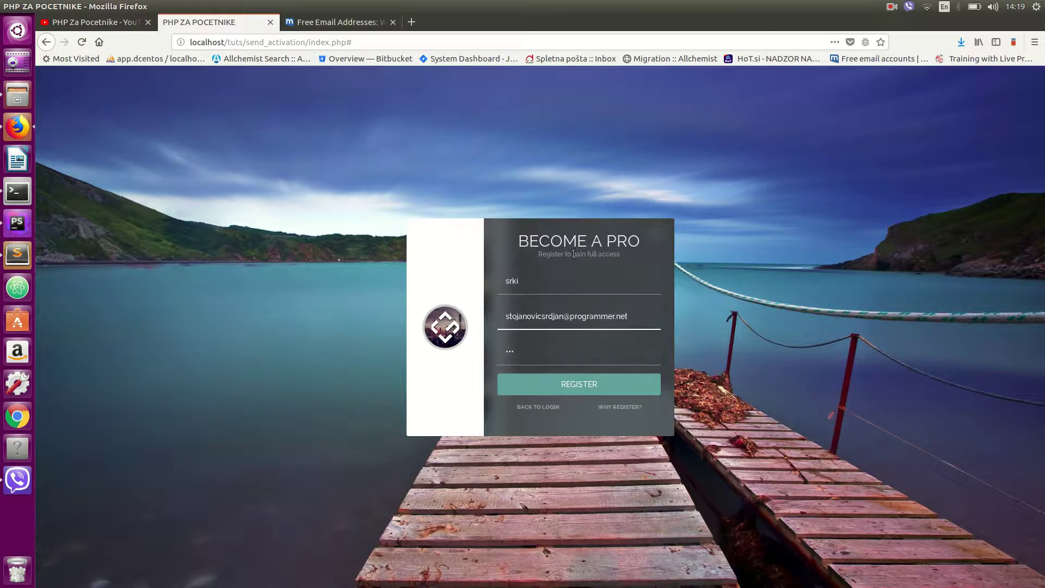
left_click(524, 354)
key("BackSpace")
key("BackSpace")
key("Return")
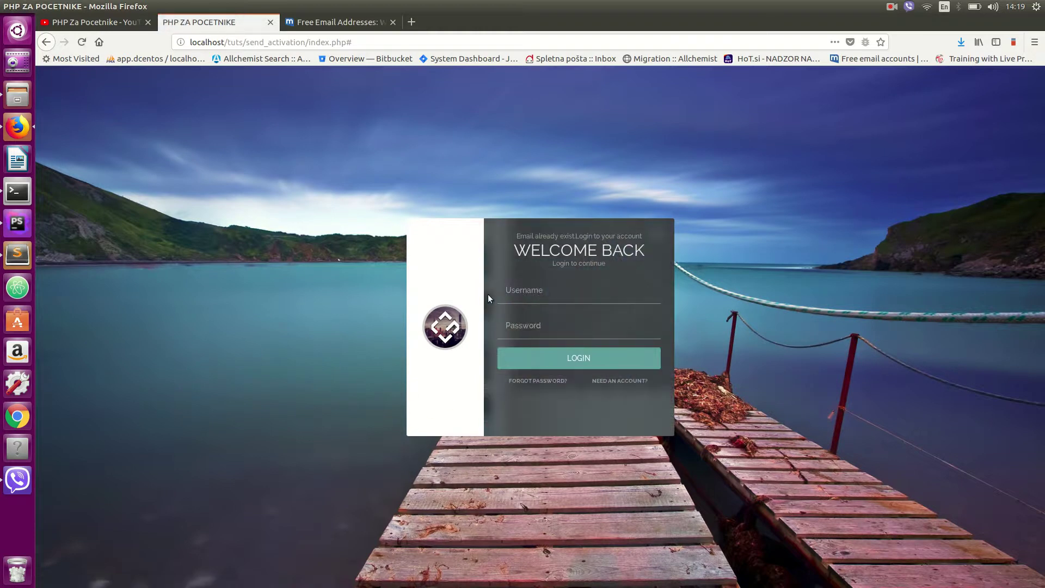
left_click_drag(510, 236, 617, 238)
left_click(616, 238)
- Rerun the recalled MySQL delete command with user id 22, then return to Firefox
left_click(17, 191)
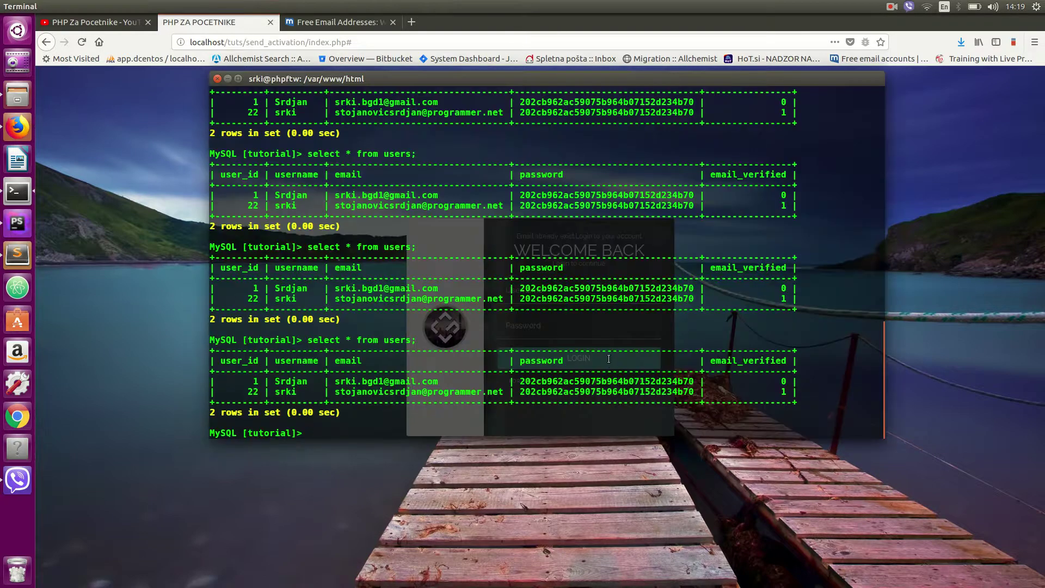
key("Up")
key("Up")
key("Up")
key("Up")
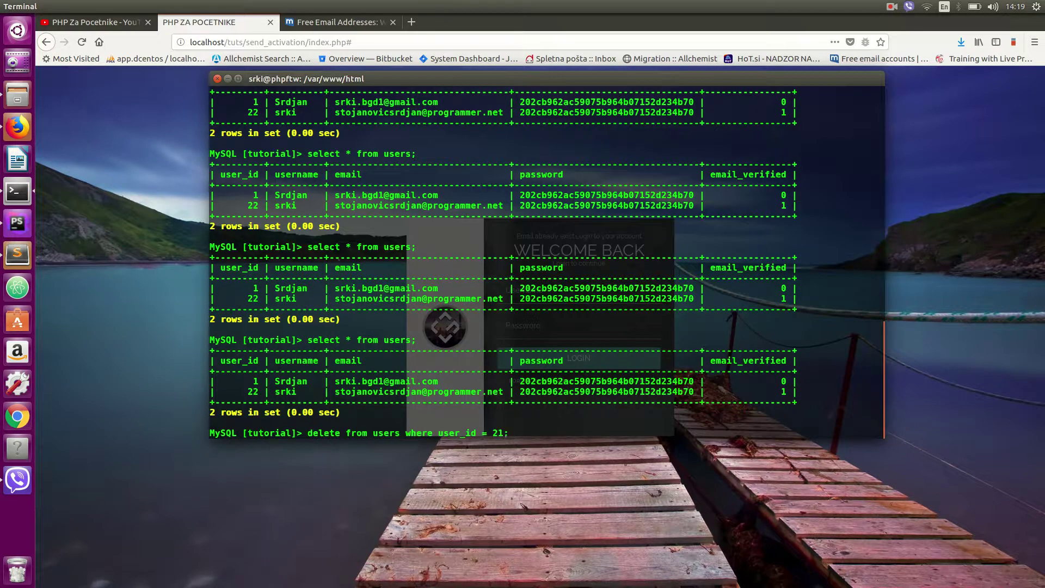
key("Down")
key("Down")
key("Down")
key("Down")
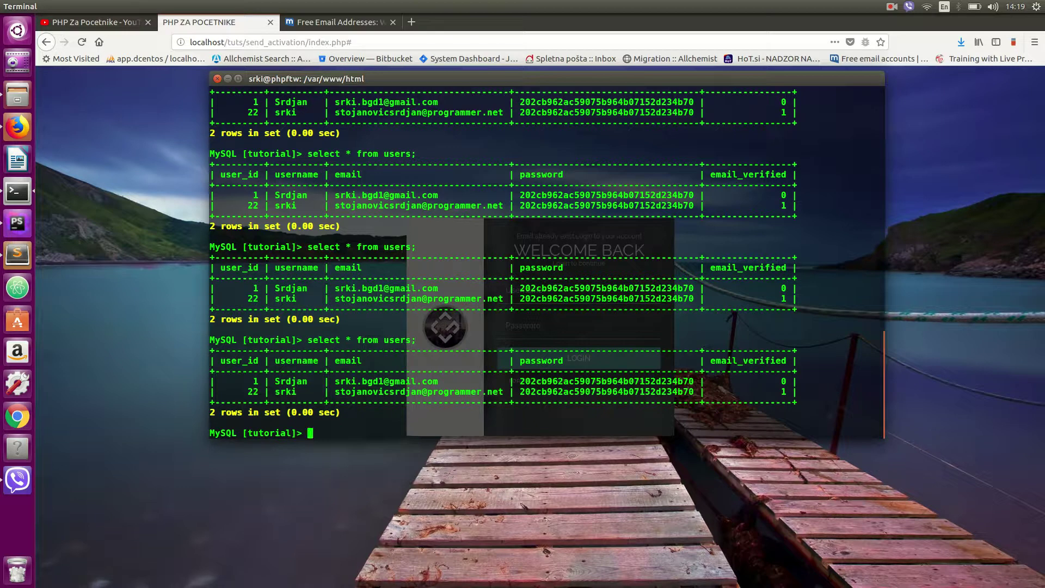
key("Up")
key("Up")
key("Up")
key("Up")
key("Left")
key("BackSpace")
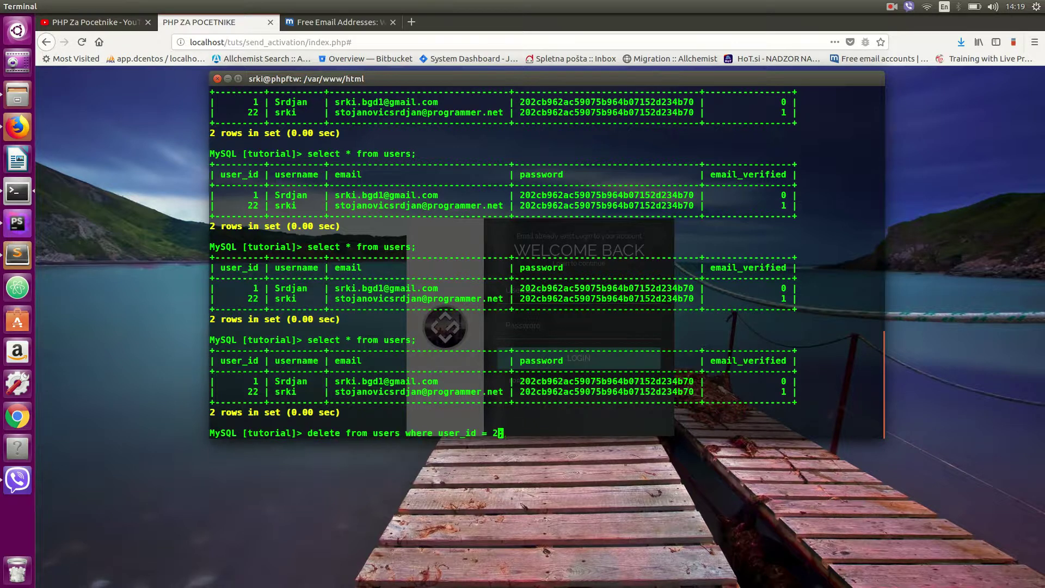
type("2")
key("Return")
left_click(29, 116)
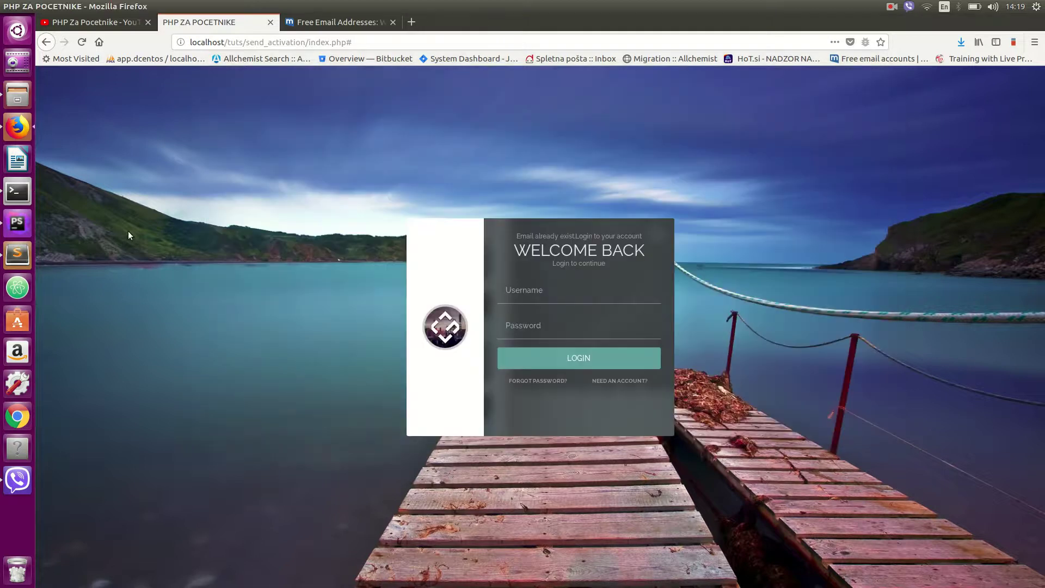
- Reload the login page with the trailing # removed from the address
left_click(348, 45)
left_click(367, 46)
key("BackSpace")
key("Return")
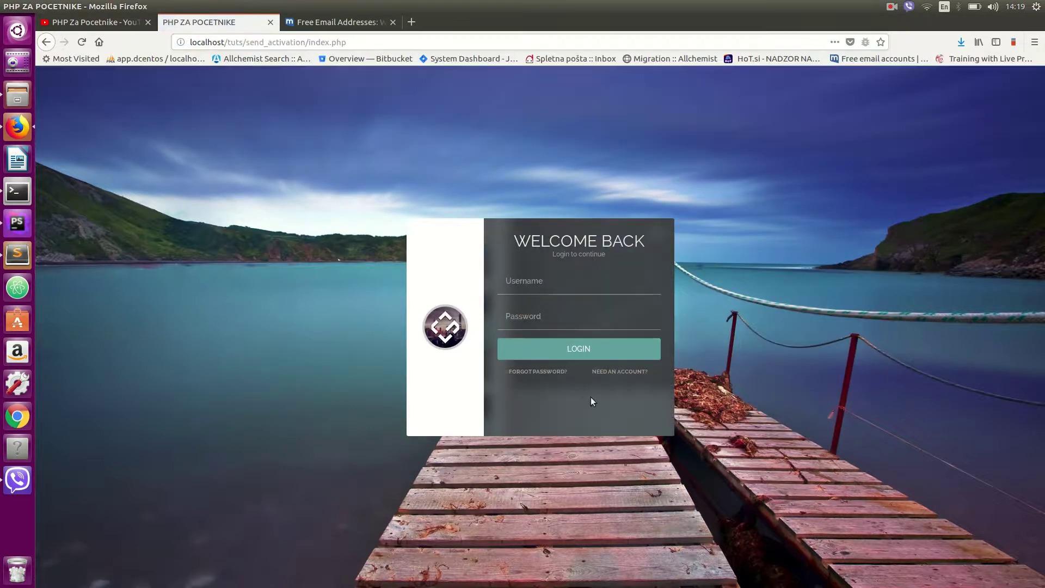
- Register with the saved username and e-mail plus a new password, declining the saved-login update
left_click(596, 372)
left_click(549, 292)
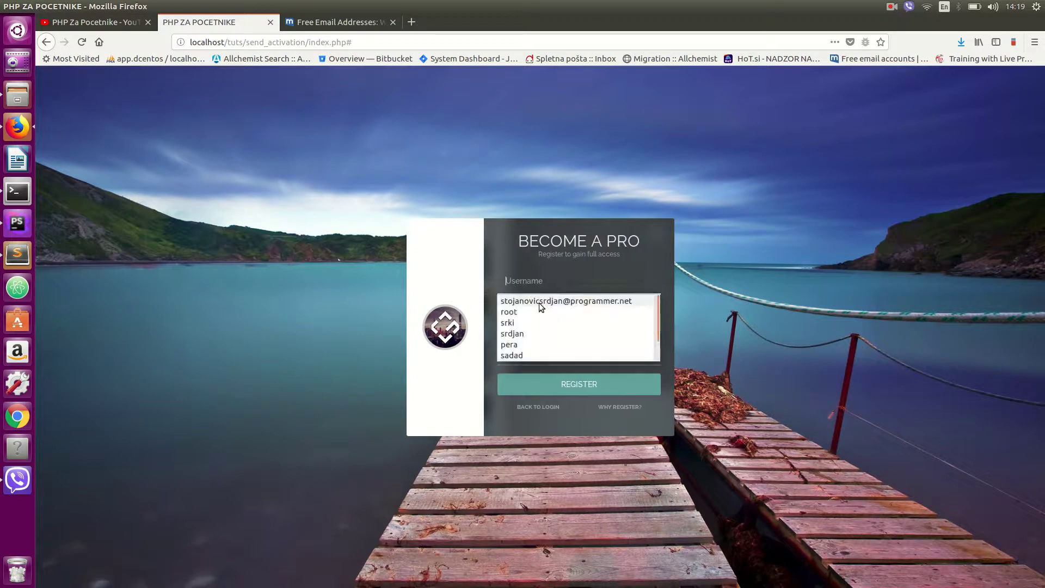
left_click(527, 322)
left_click(527, 309)
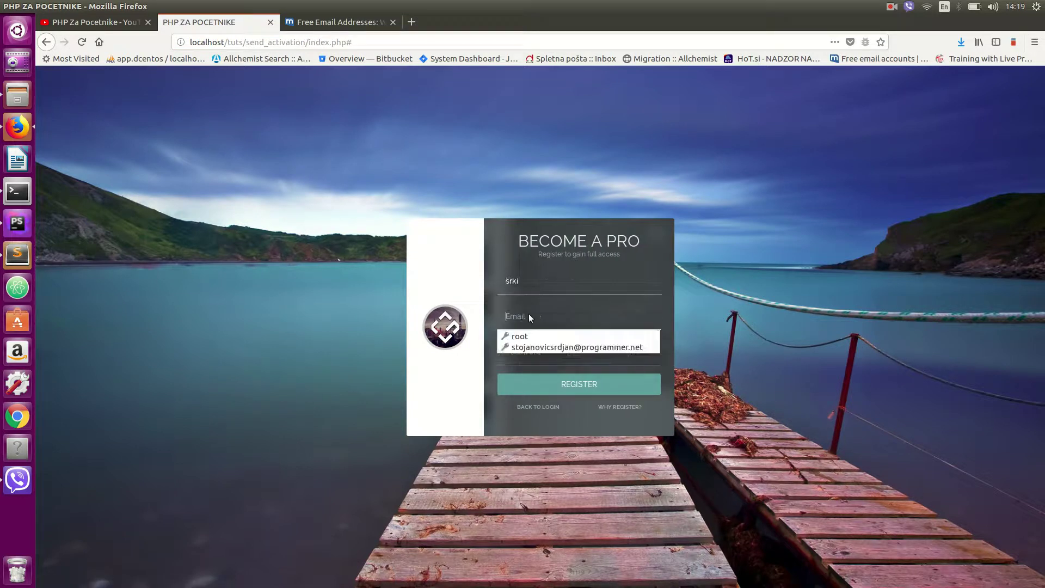
left_click(536, 346)
left_click(529, 353)
type("123")
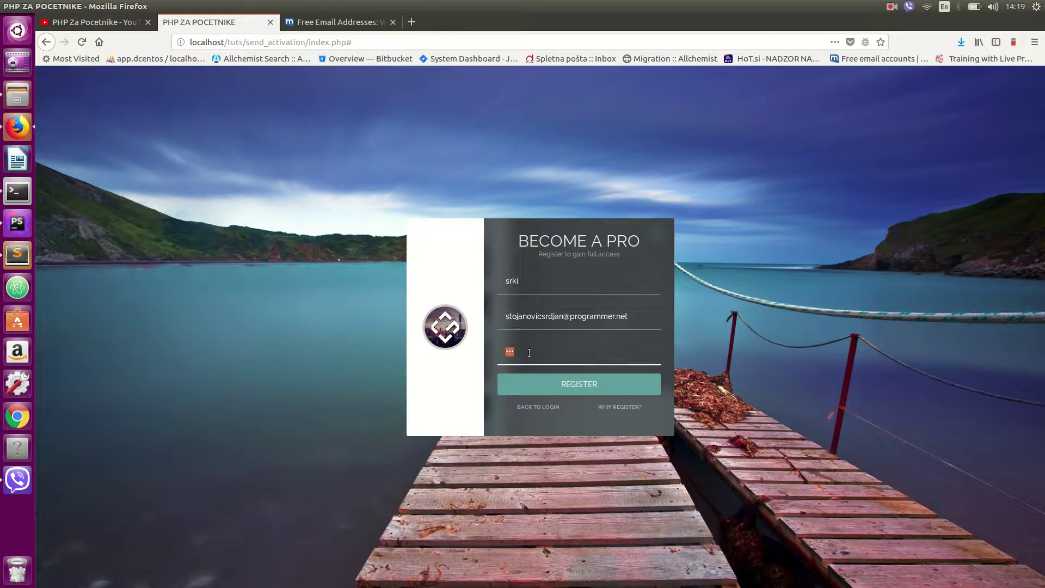
key("BackSpace")
left_click(560, 391)
left_click(246, 144)
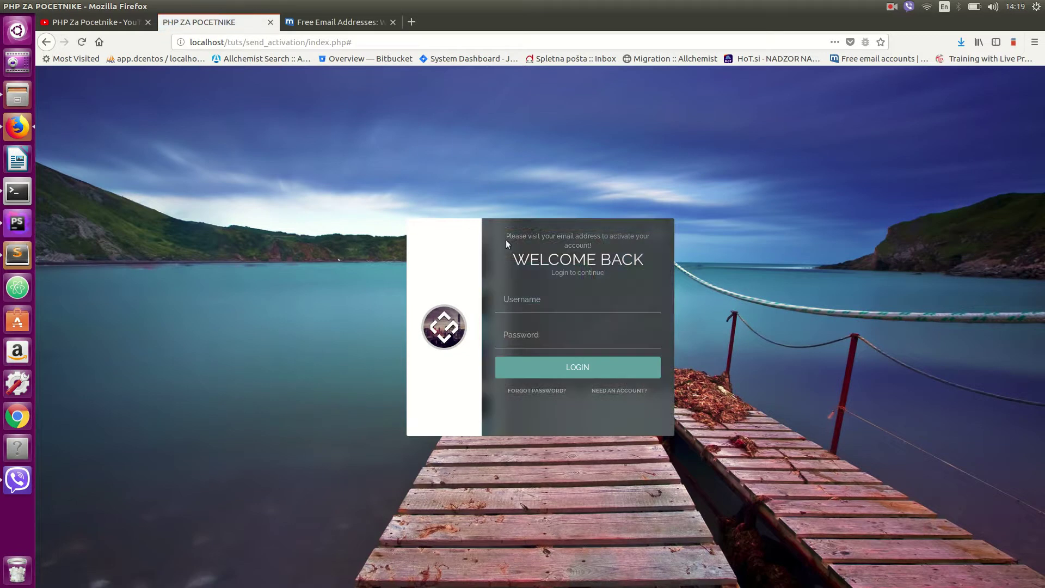
- Select 'activate' in the activation notice and switch to the mail.com tab
left_click_drag(578, 239, 610, 237)
double_click(621, 236)
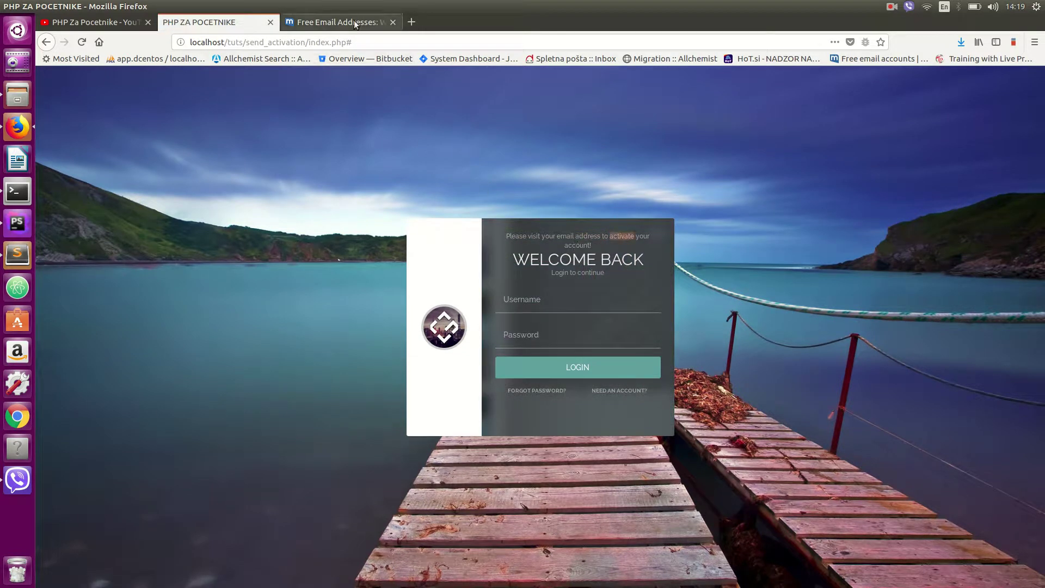
left_click(355, 25)
- Refresh the inbox, open the Account activation email, and follow its Activate account link
left_click(64, 179)
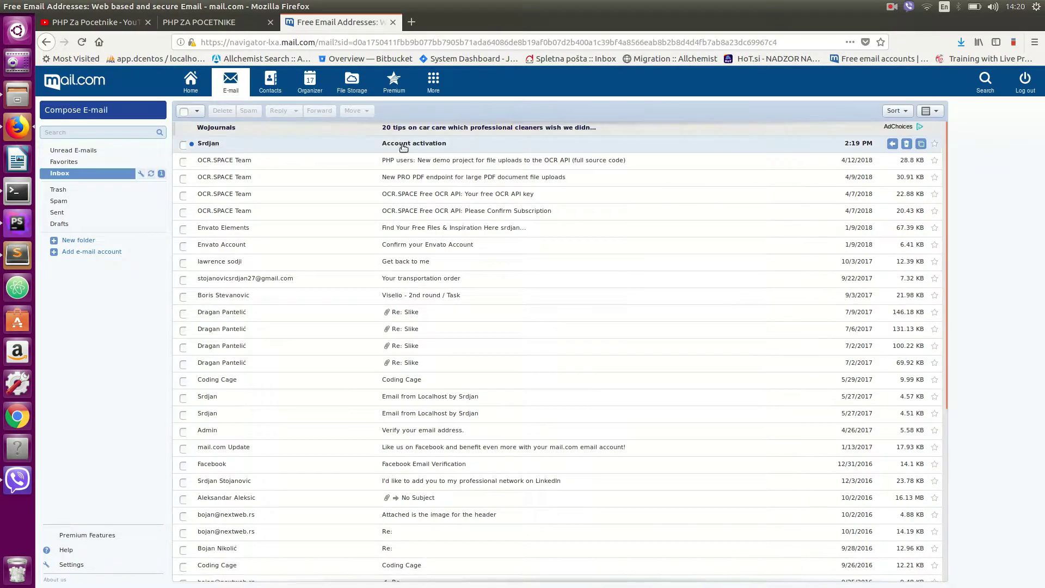
left_click(405, 147)
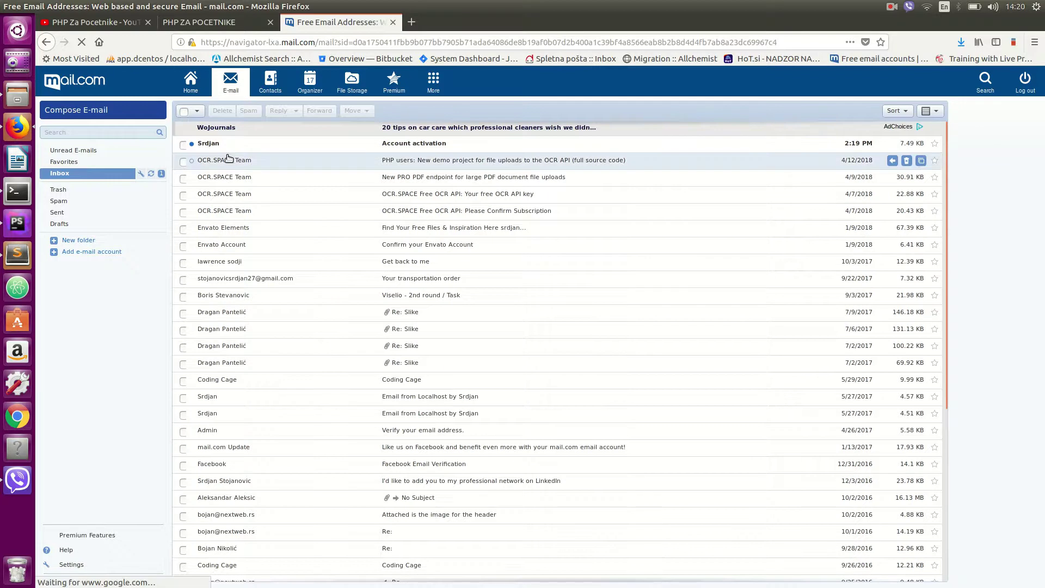
left_click(571, 243)
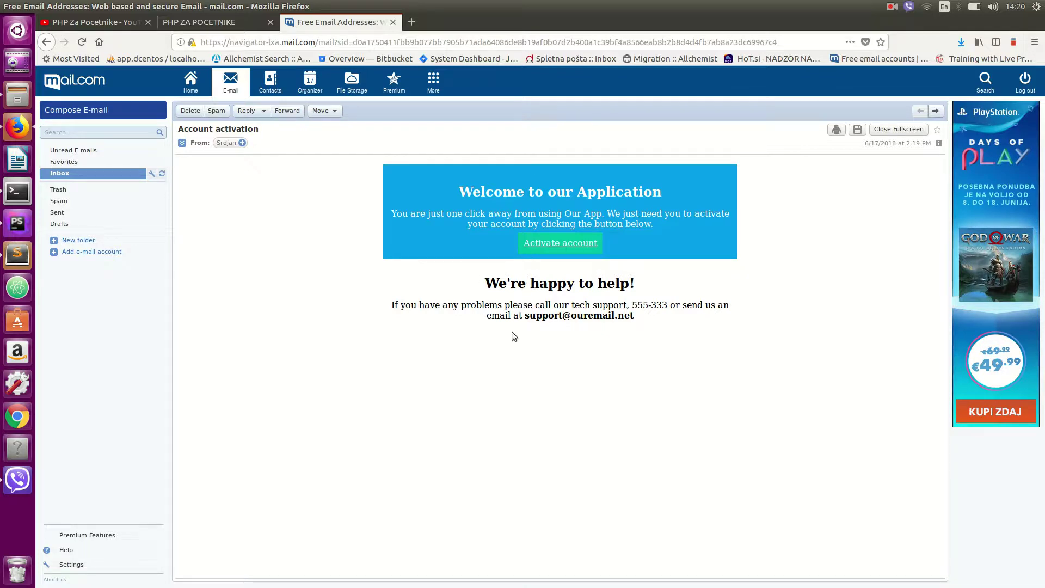
left_click(552, 244)
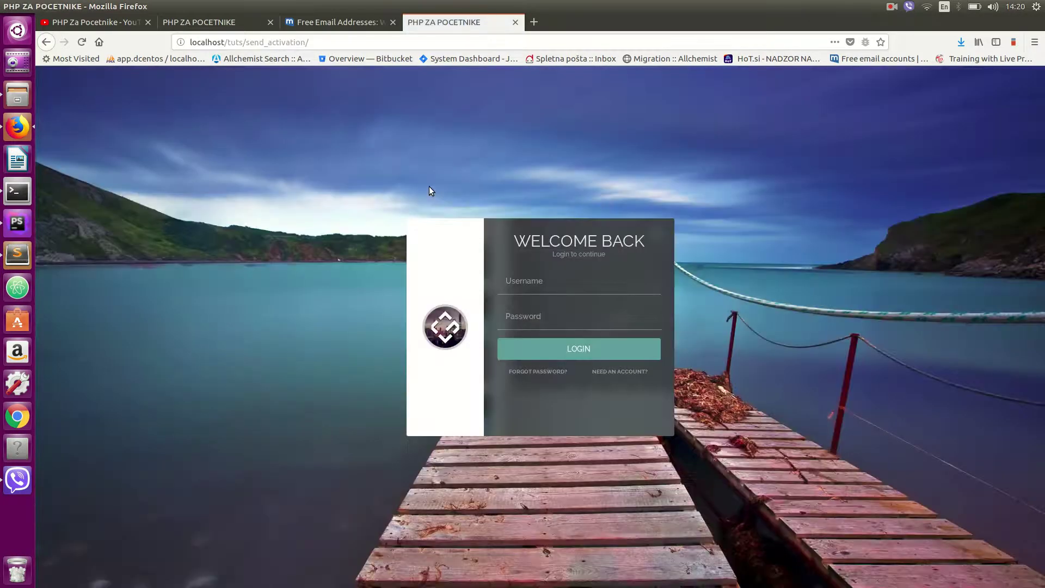
- Log in with the saved credentials, decline the login update, and scroll the Clean Blog dashboard
left_click(525, 282)
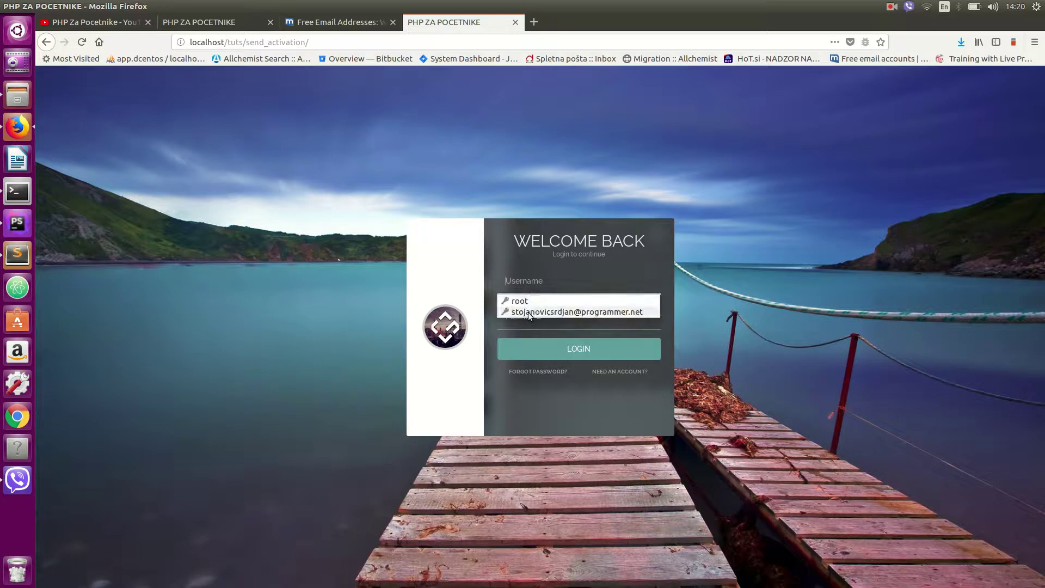
left_click(529, 315)
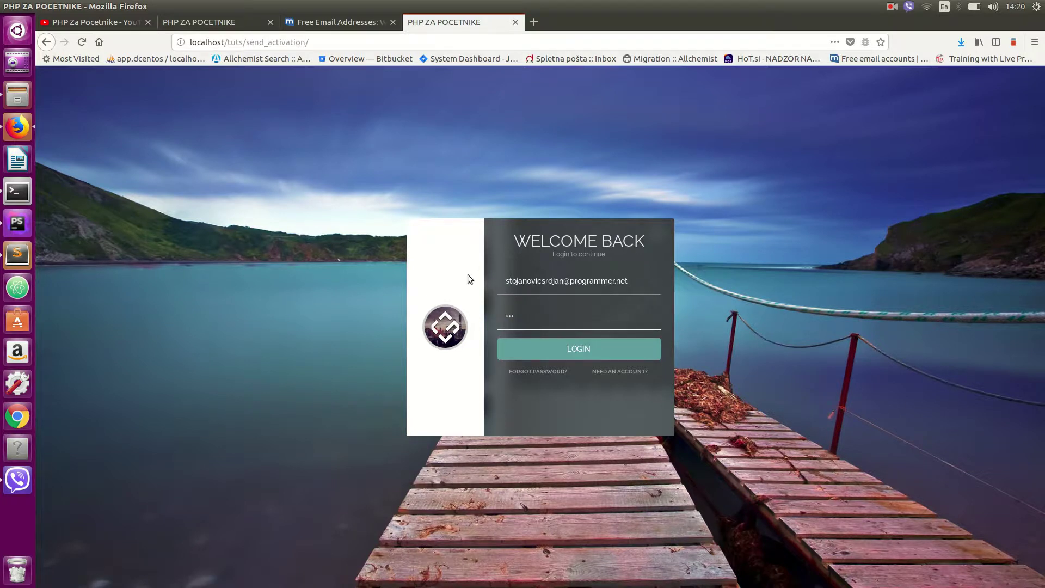
left_click(548, 356)
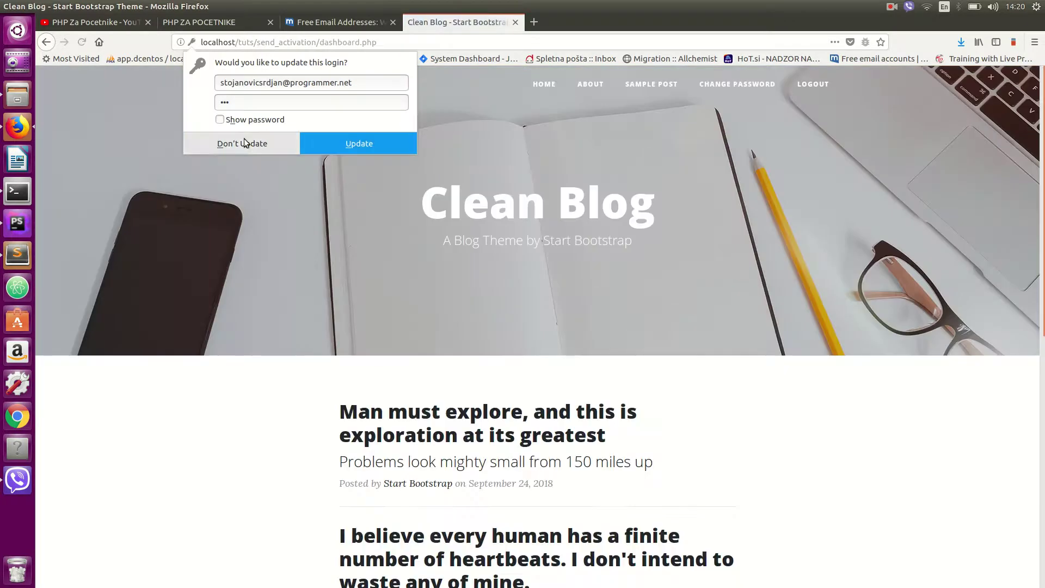
left_click(250, 147)
scroll(306, 252, "down", 8)
scroll(306, 289, "up", 8)
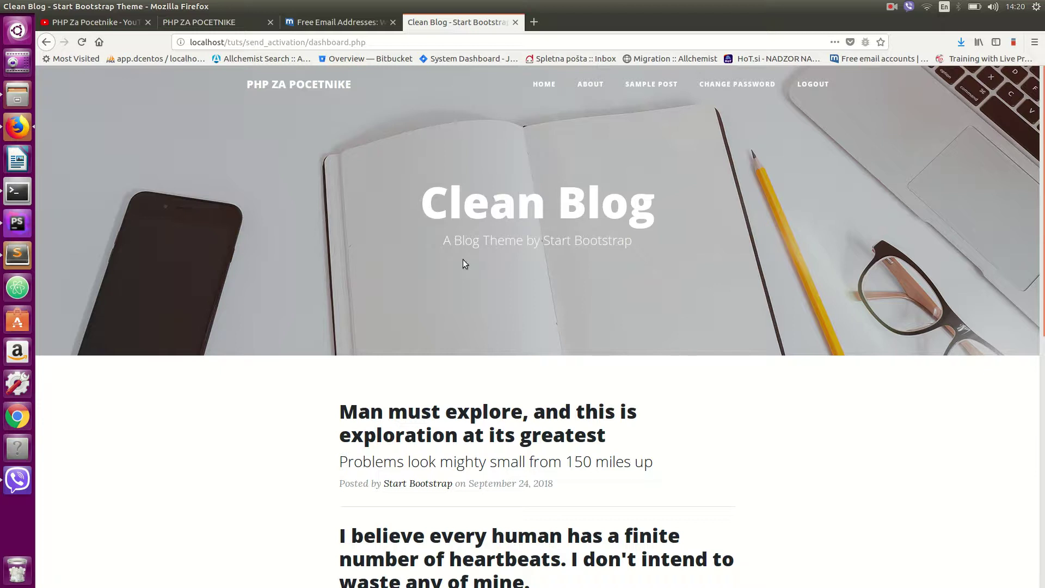
scroll(463, 263, "down", 10)
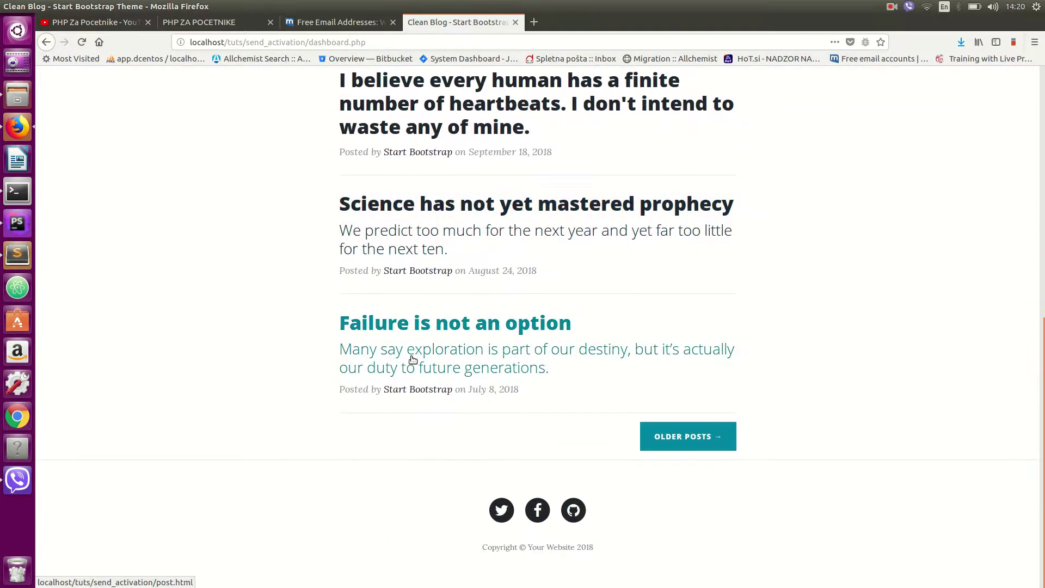
scroll(410, 356, "up", 10)
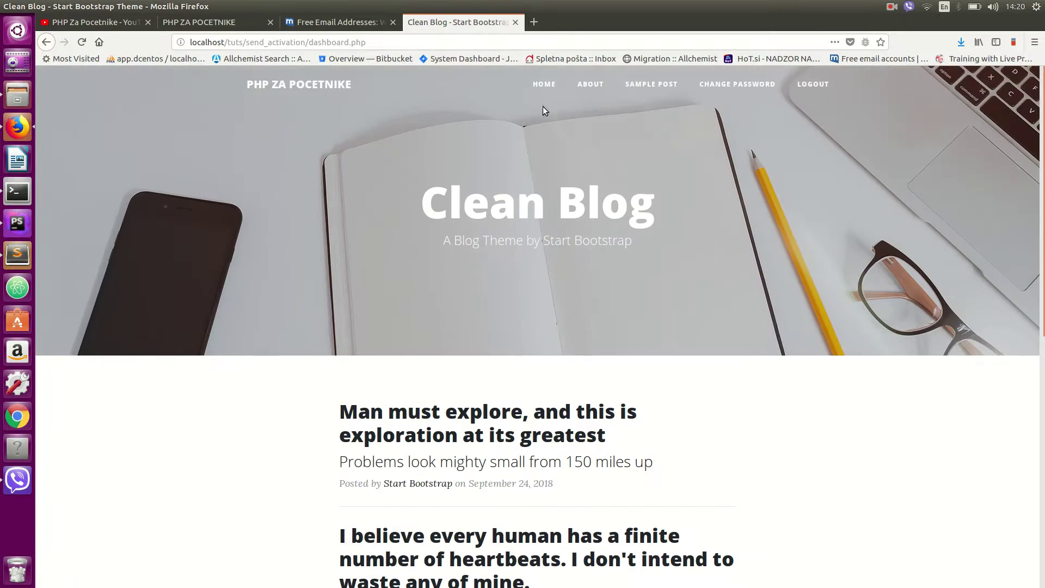